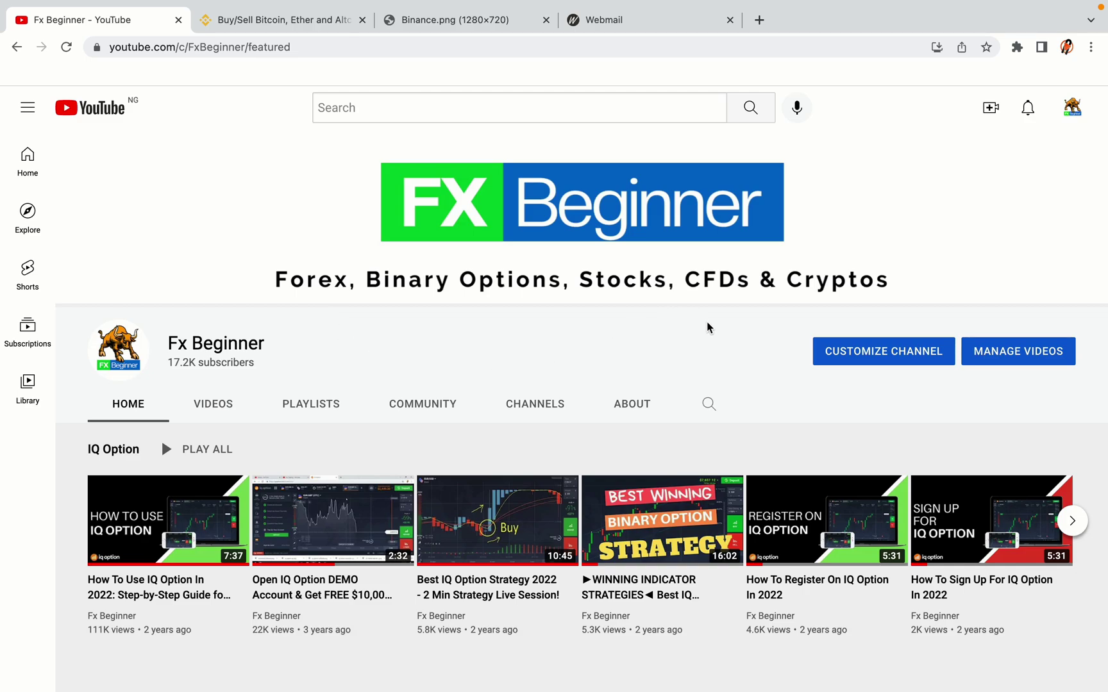
# Switch from the Fx Beginner YouTube channel to the Binance 'Buy/Sell Bitcoin' tab.
pyautogui.click(276, 19)
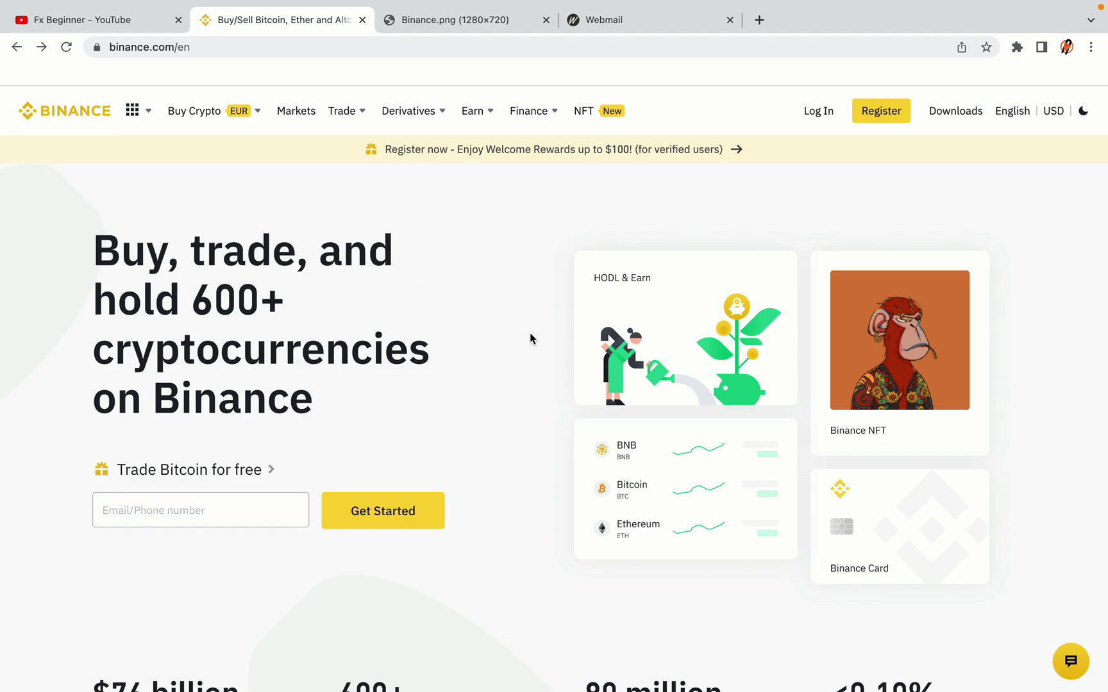
pyautogui.scroll(-4, 538, 385)
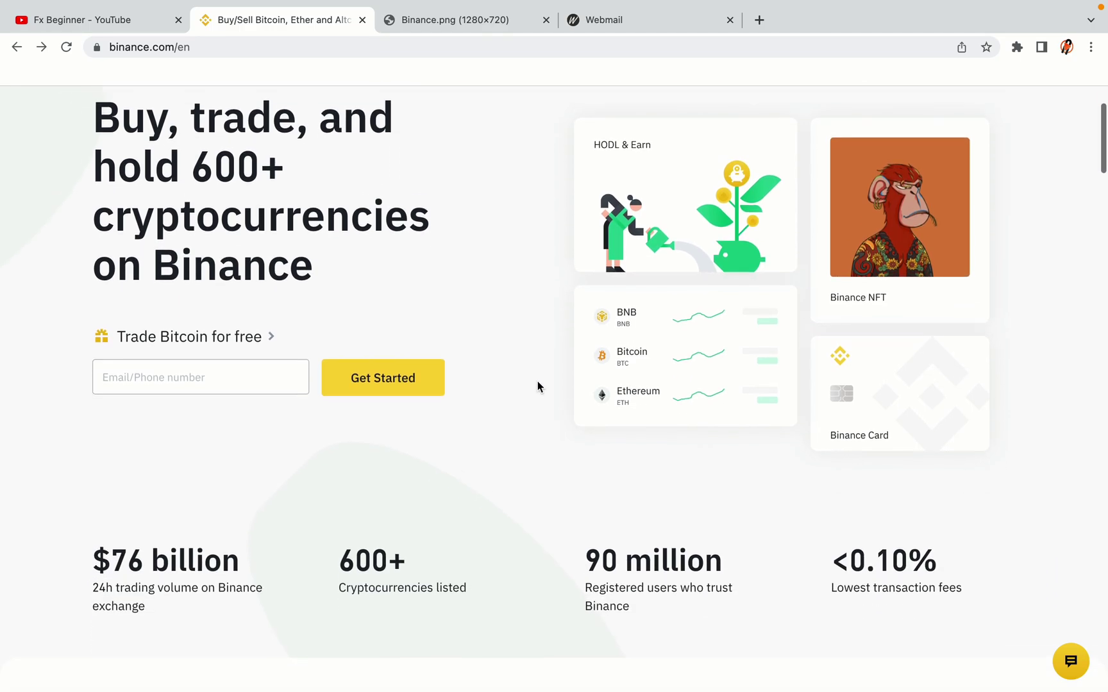
pyautogui.scroll(-1, 537, 382)
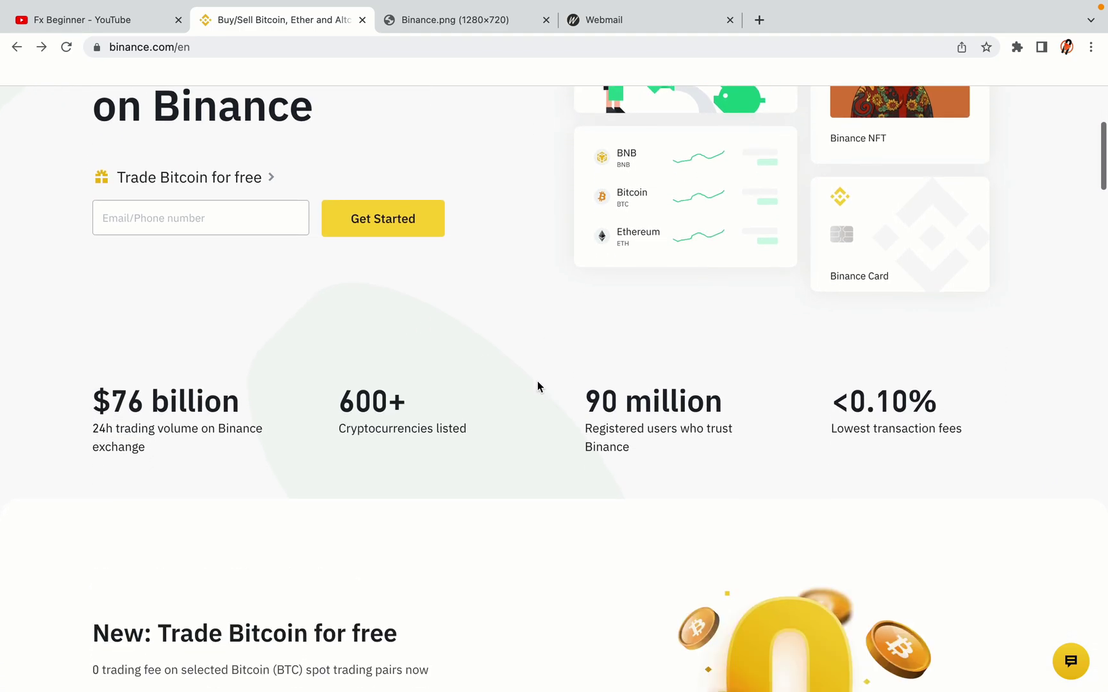
pyautogui.scroll(-5, 538, 385)
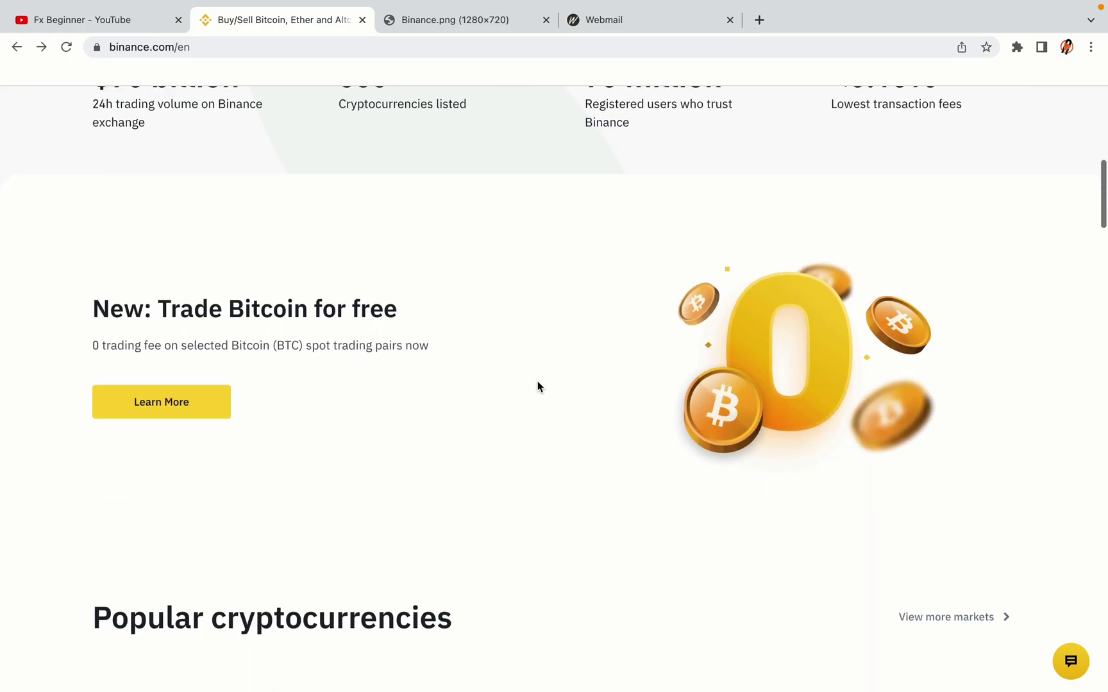
pyautogui.scroll(3, 537, 383)
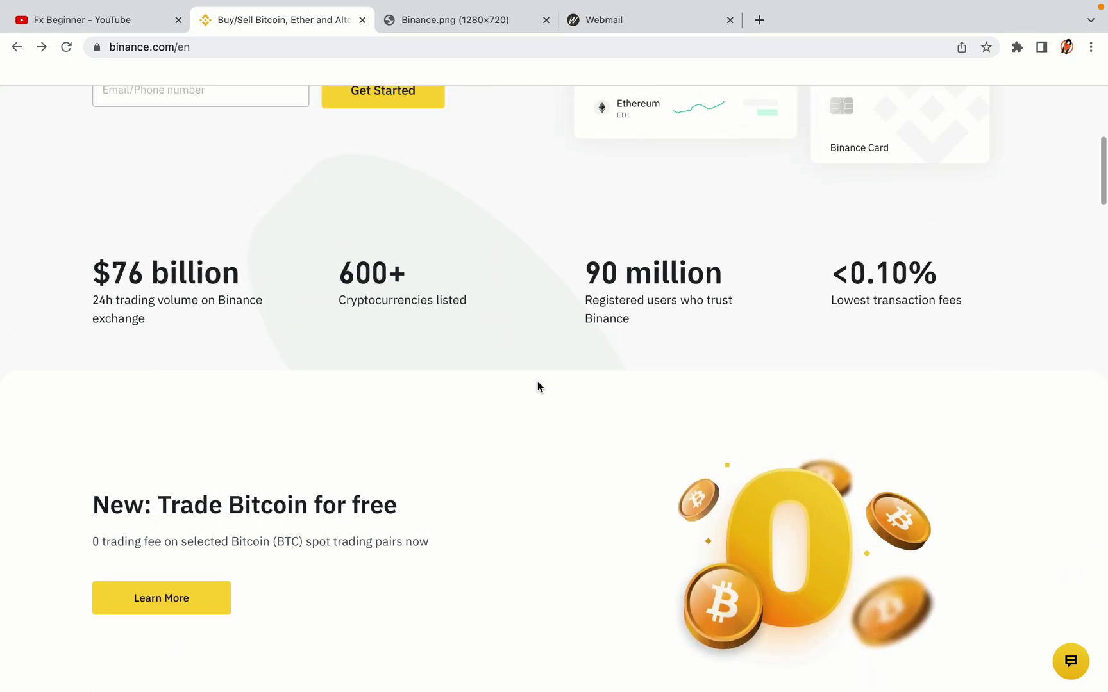
pyautogui.scroll(-10, 537, 384)
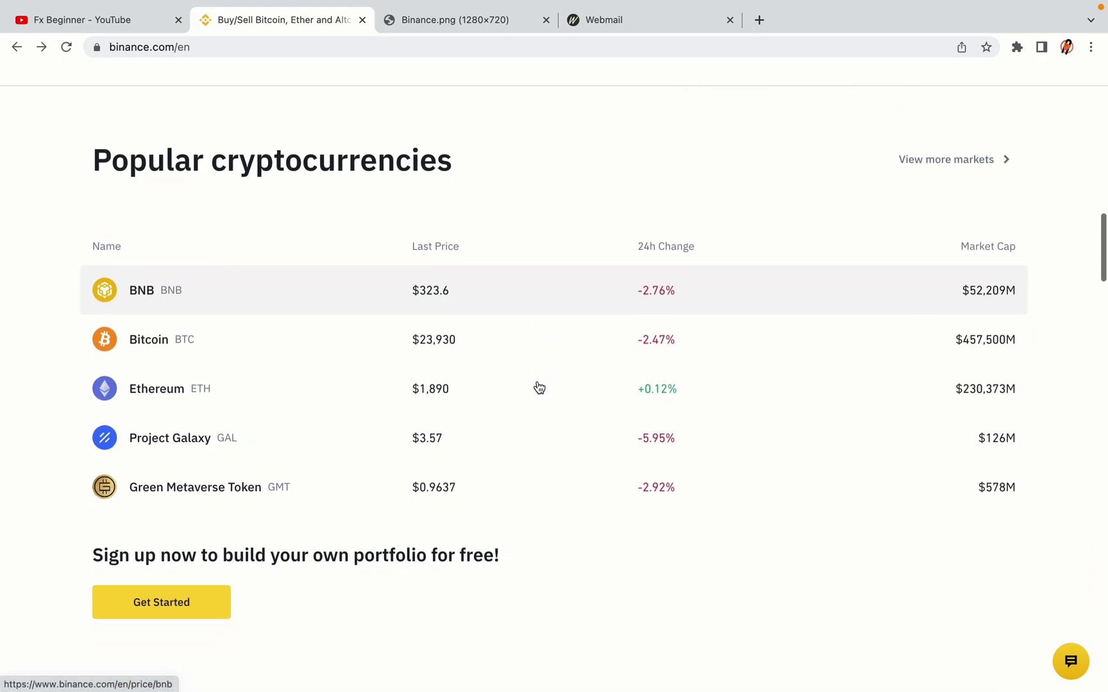
pyautogui.scroll(-3, 539, 387)
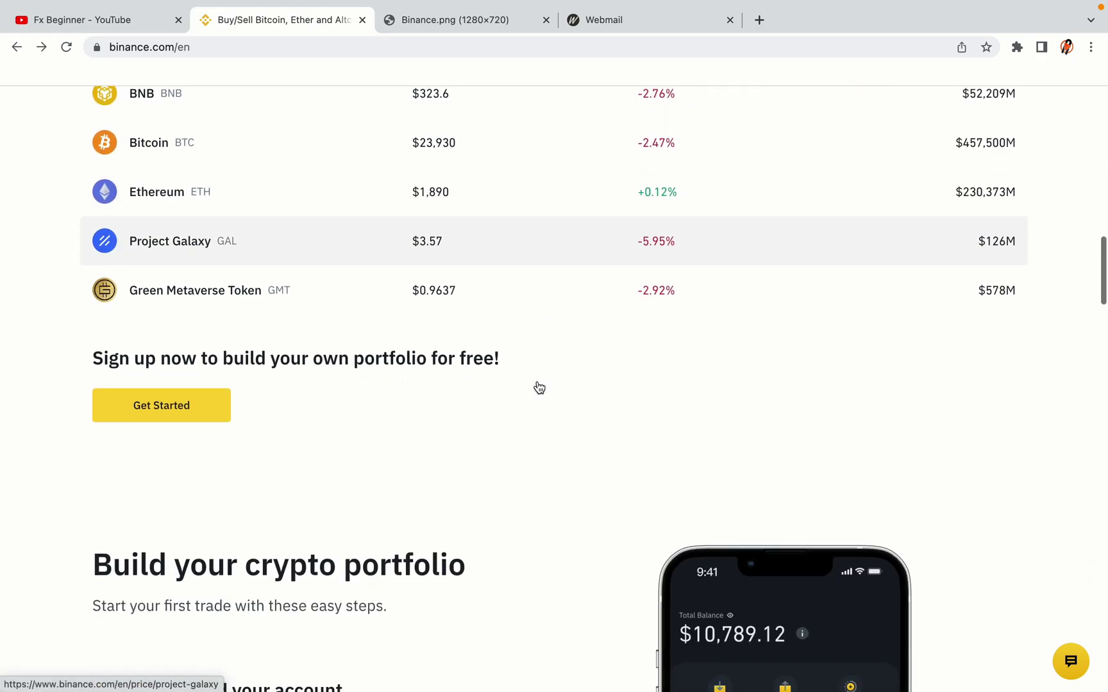
pyautogui.scroll(-7, 538, 387)
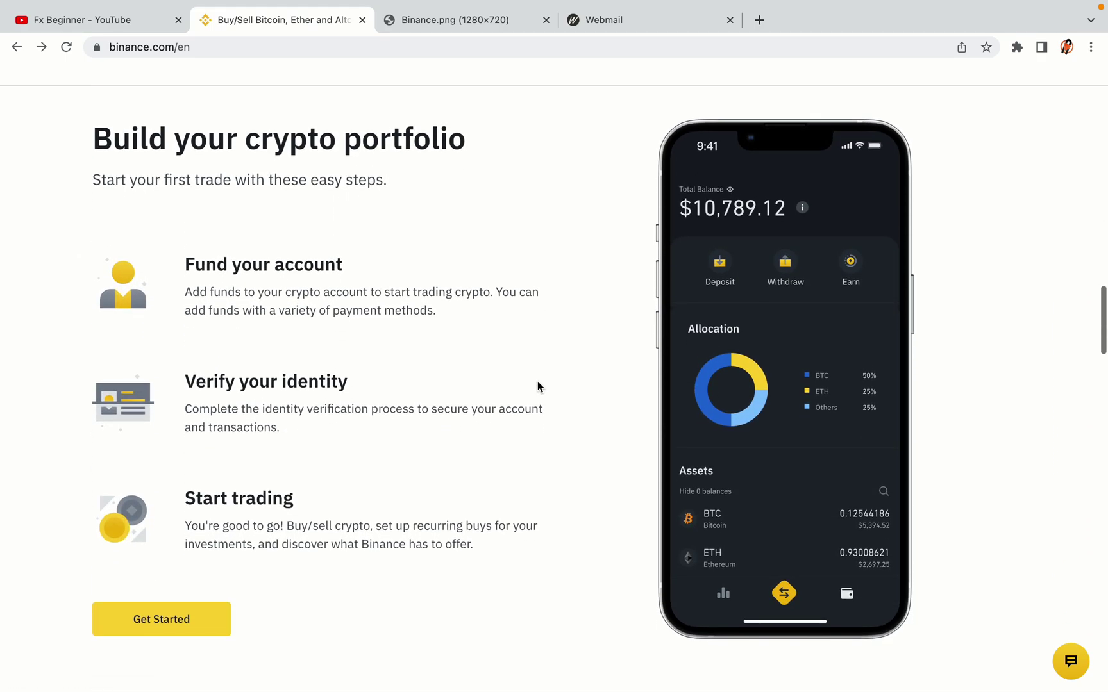
pyautogui.scroll(-9, 538, 386)
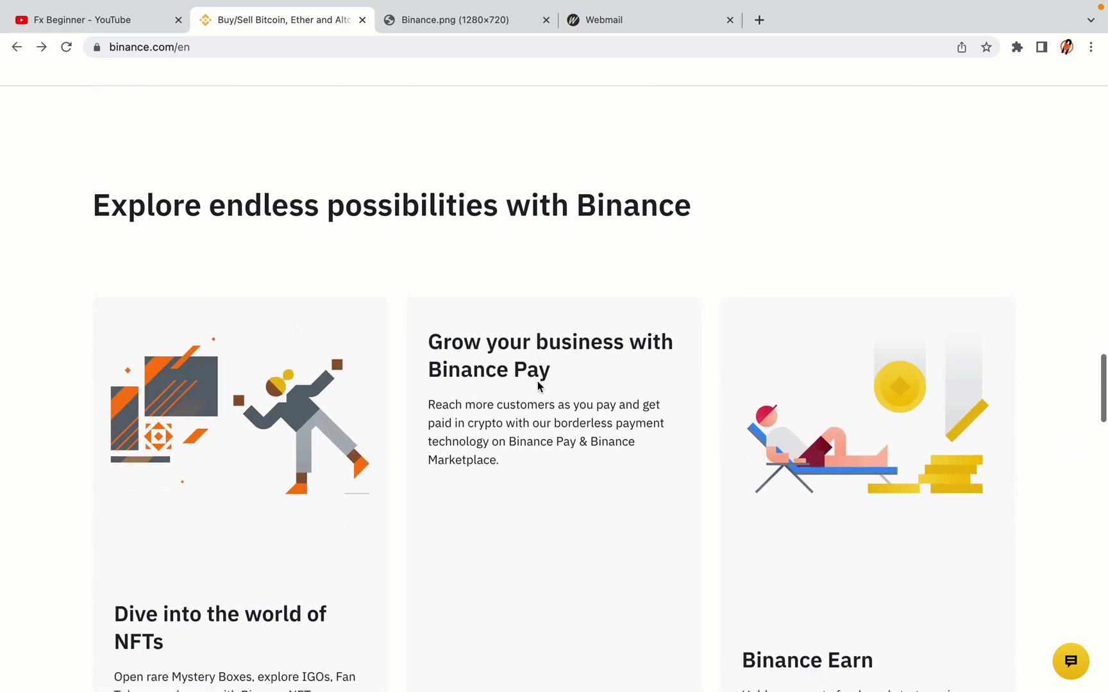
pyautogui.scroll(-10, 537, 385)
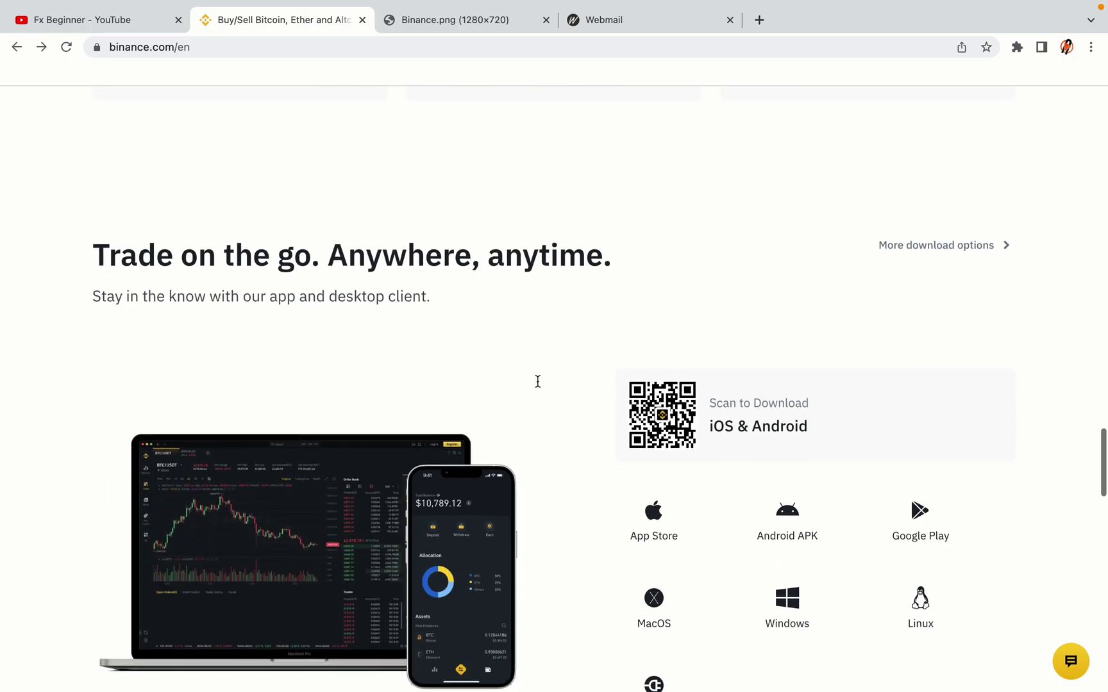
pyautogui.scroll(-2, 537, 382)
pyautogui.scroll(-7, 537, 382)
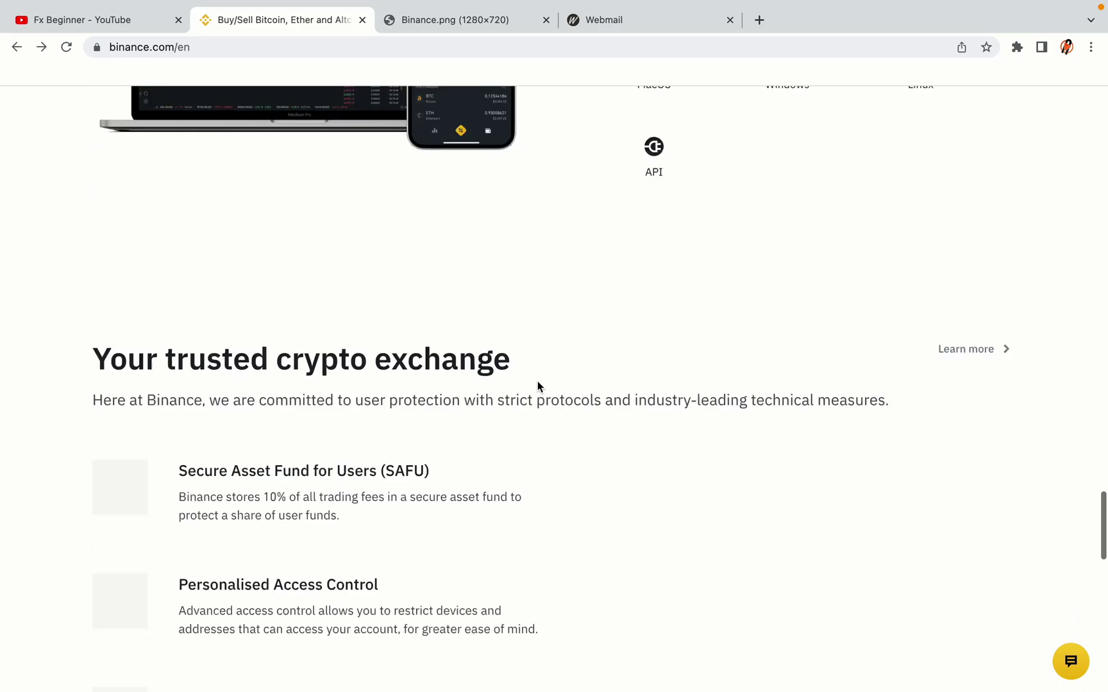
pyautogui.scroll(-4, 538, 384)
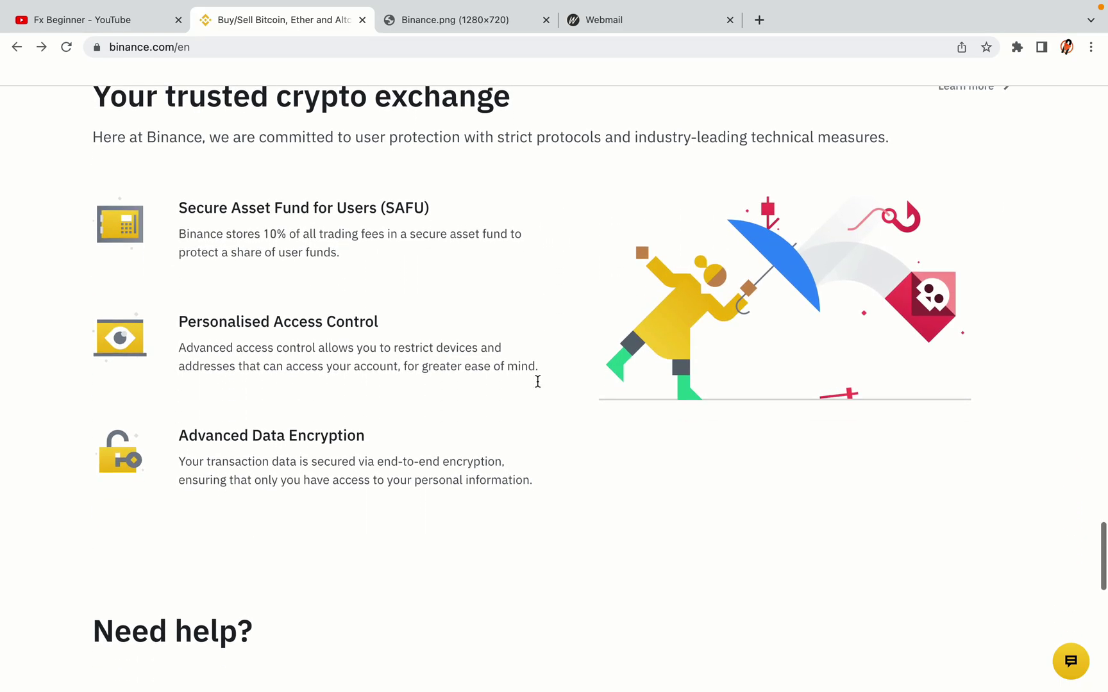
pyautogui.scroll(-8, 537, 381)
pyautogui.scroll(20, 537, 381)
pyautogui.scroll(20, 537, 384)
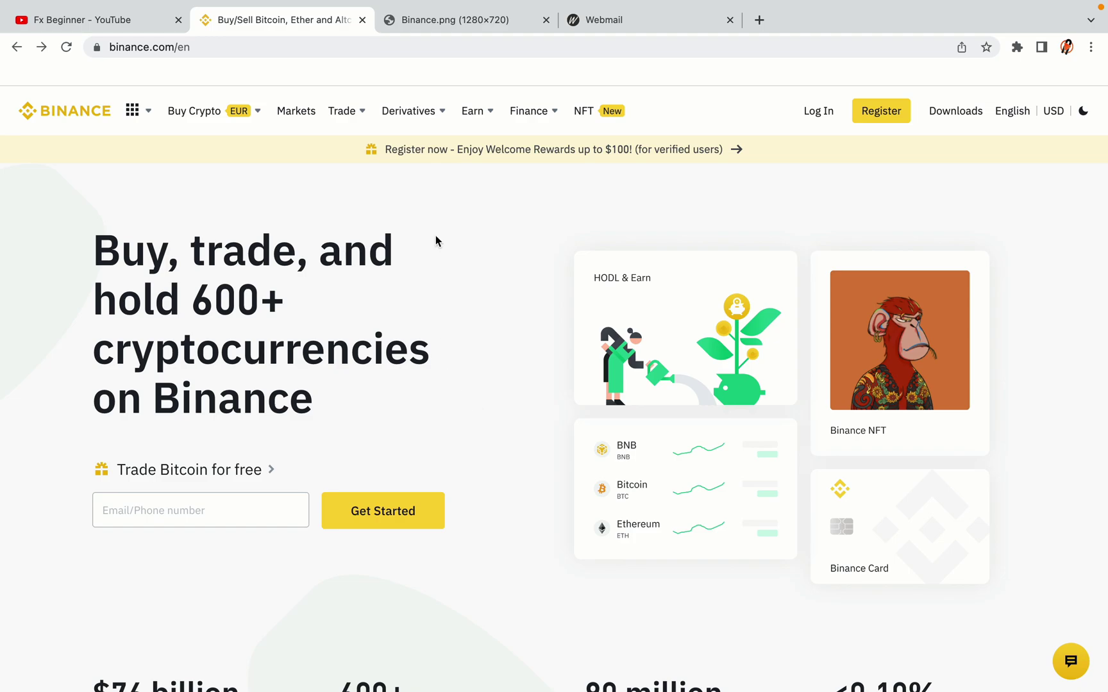
pyautogui.click(462, 19)
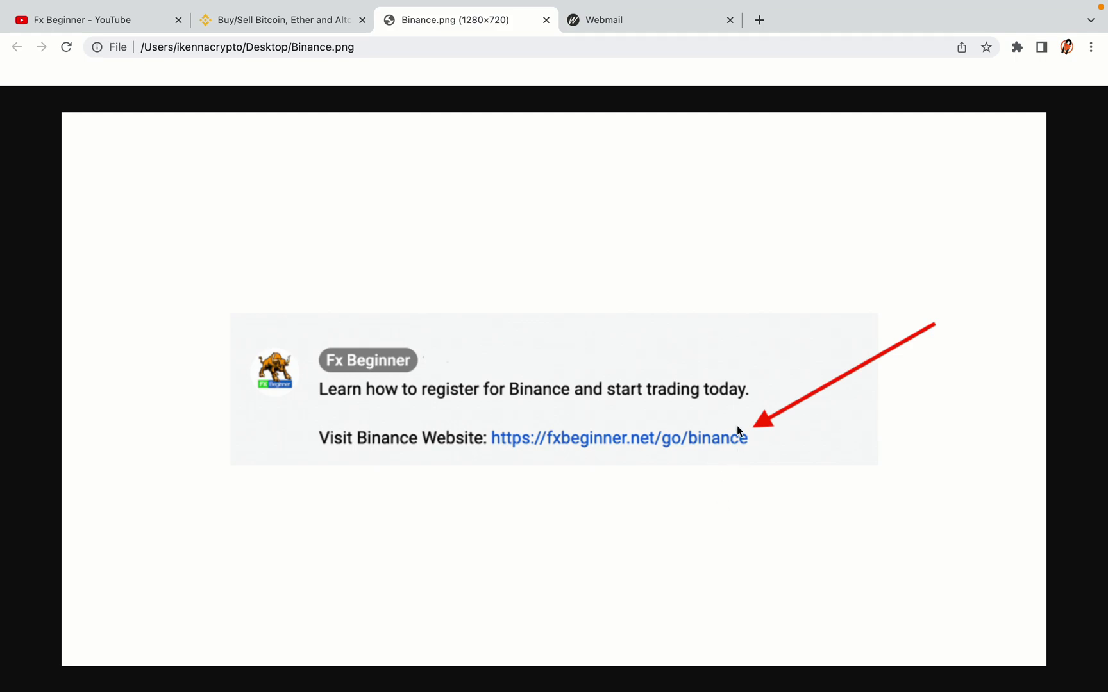
pyautogui.hotkey('ctrl', 'shift', 'Tab')
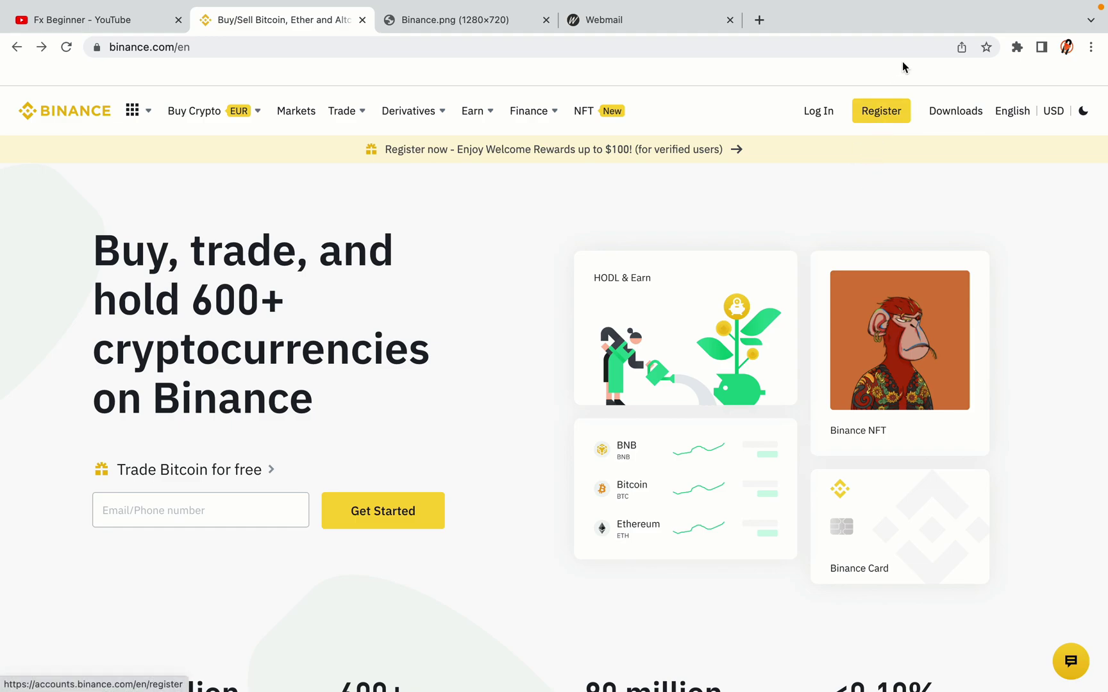
# Start registration from the homepage Register button to reach the 'Welcome to Binance!' sign-up page.
pyautogui.click(890, 120)
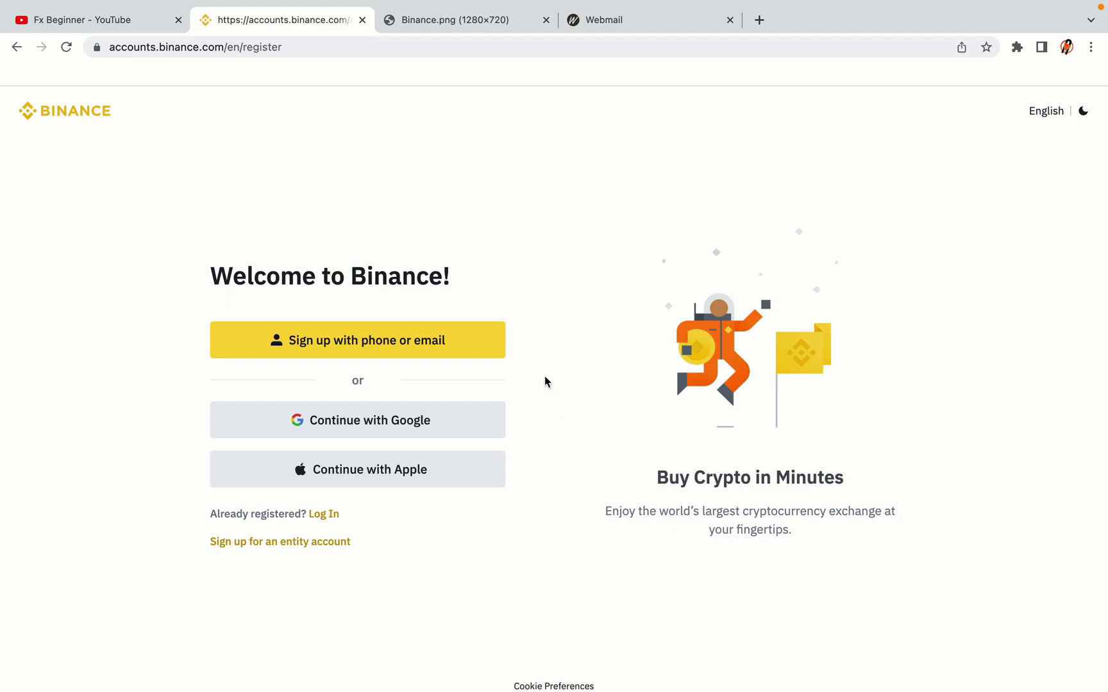
# Create a personal account with email and password, accepting the Terms, then view the Webmail inbox.
pyautogui.click(458, 354)
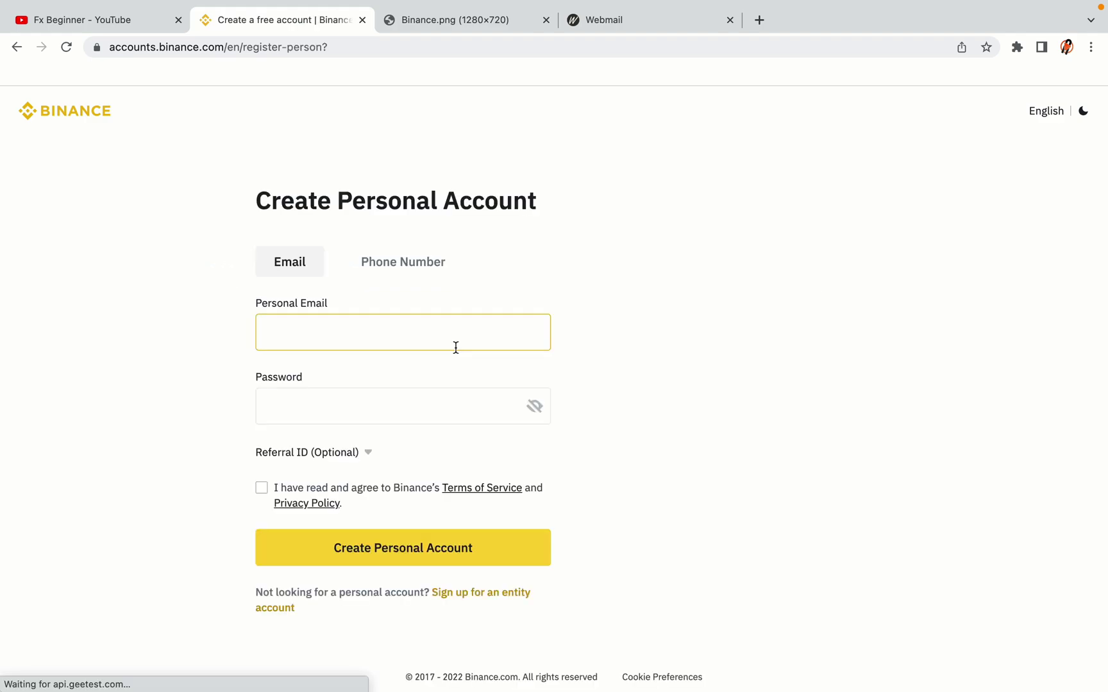
pyautogui.click(679, 392)
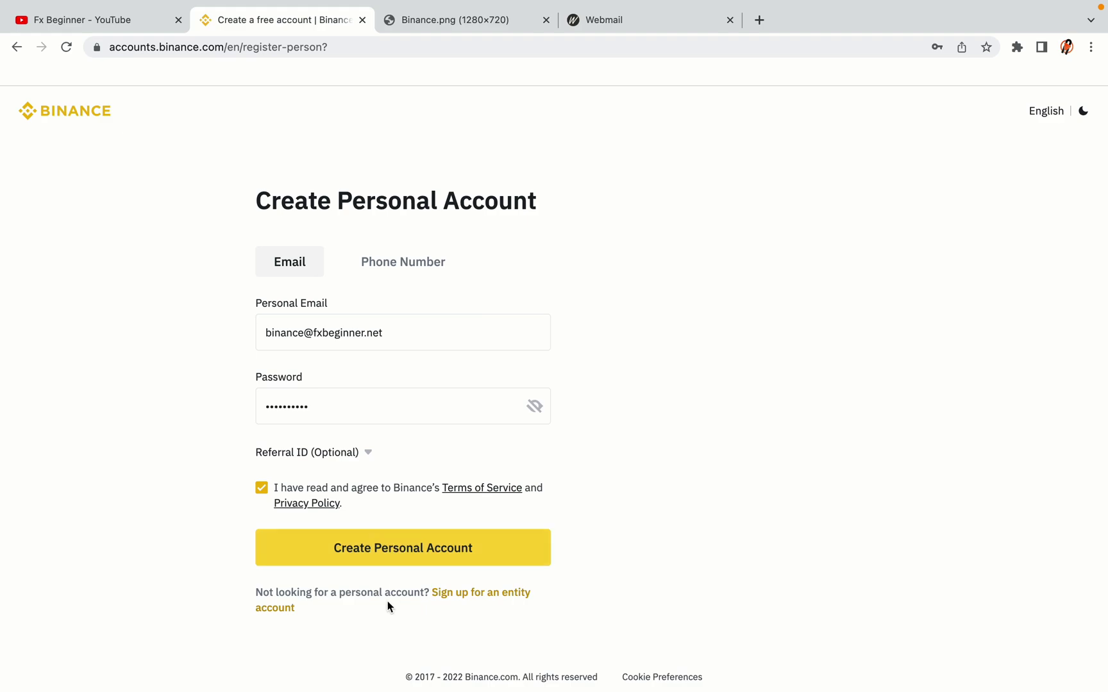
pyautogui.click(423, 556)
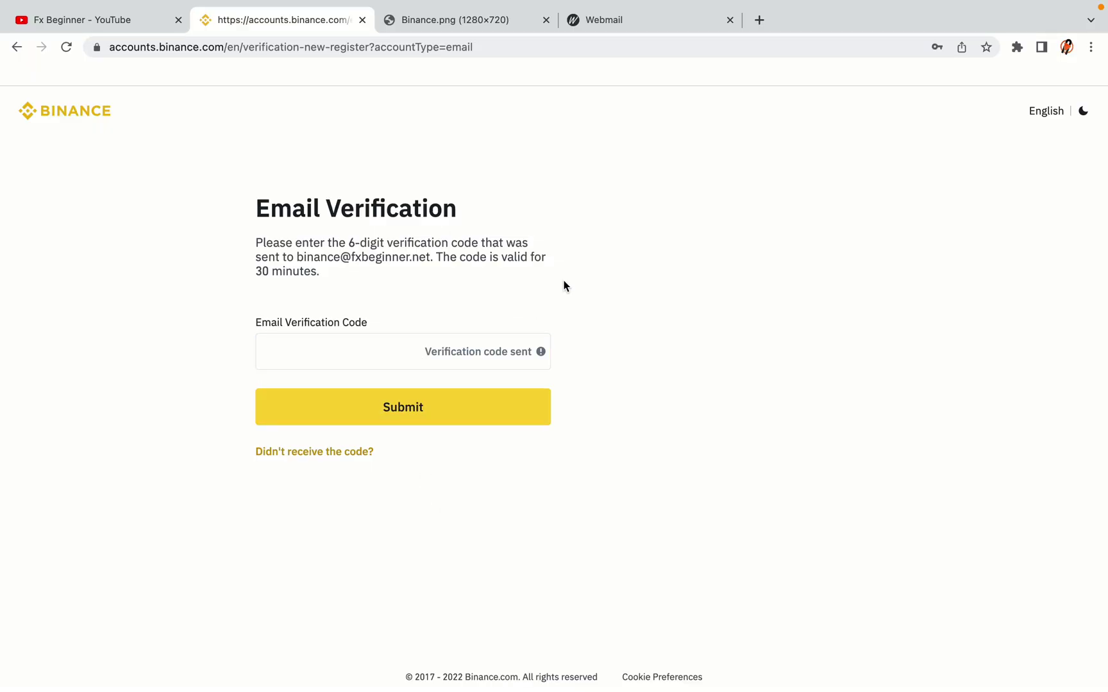
pyautogui.moveTo(631, 24); pyautogui.dragTo(449, 23)
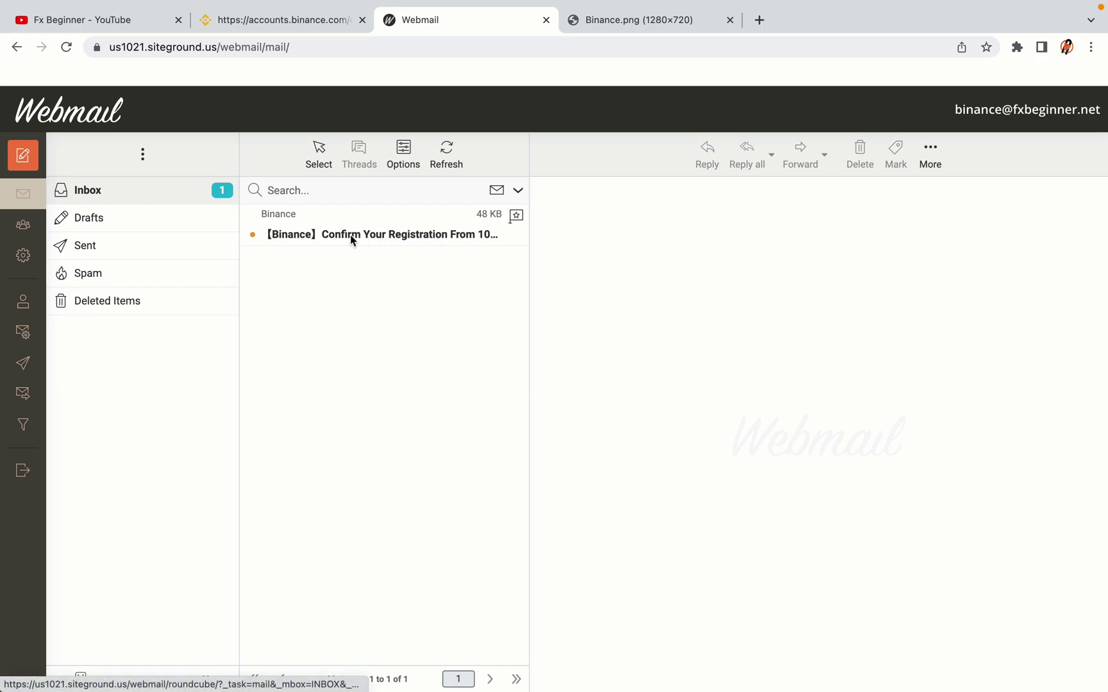
# Copy the activation code from the Binance 'Confirm Your Registration' email, then return to Binance.
pyautogui.click(384, 235)
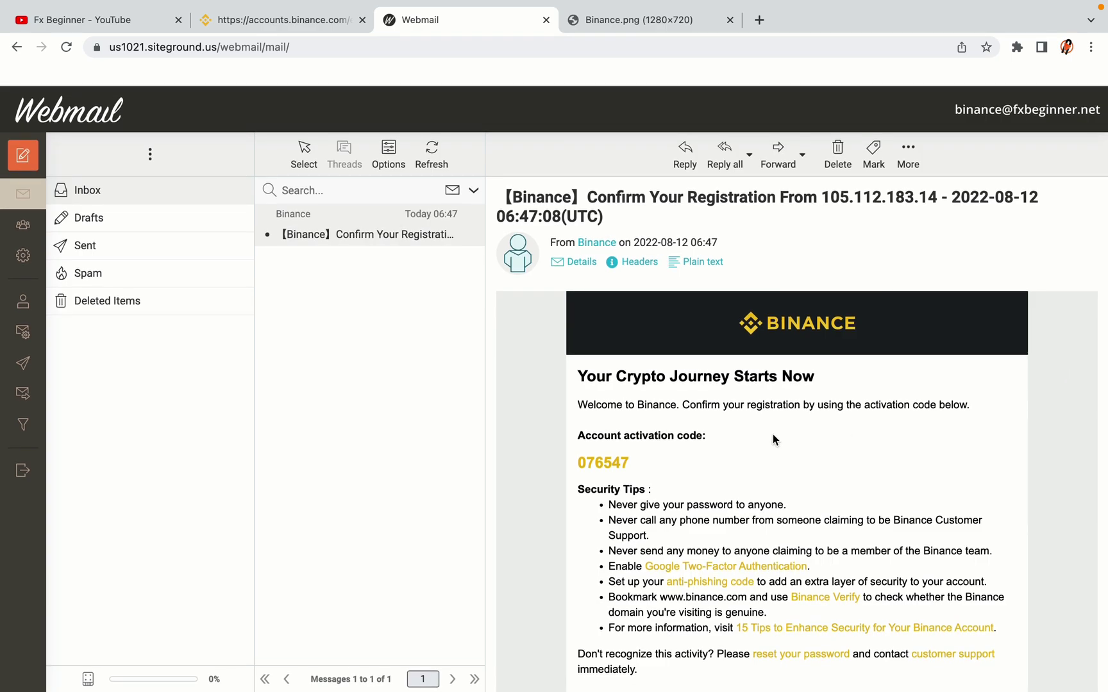
pyautogui.scroll(-3, 830, 364)
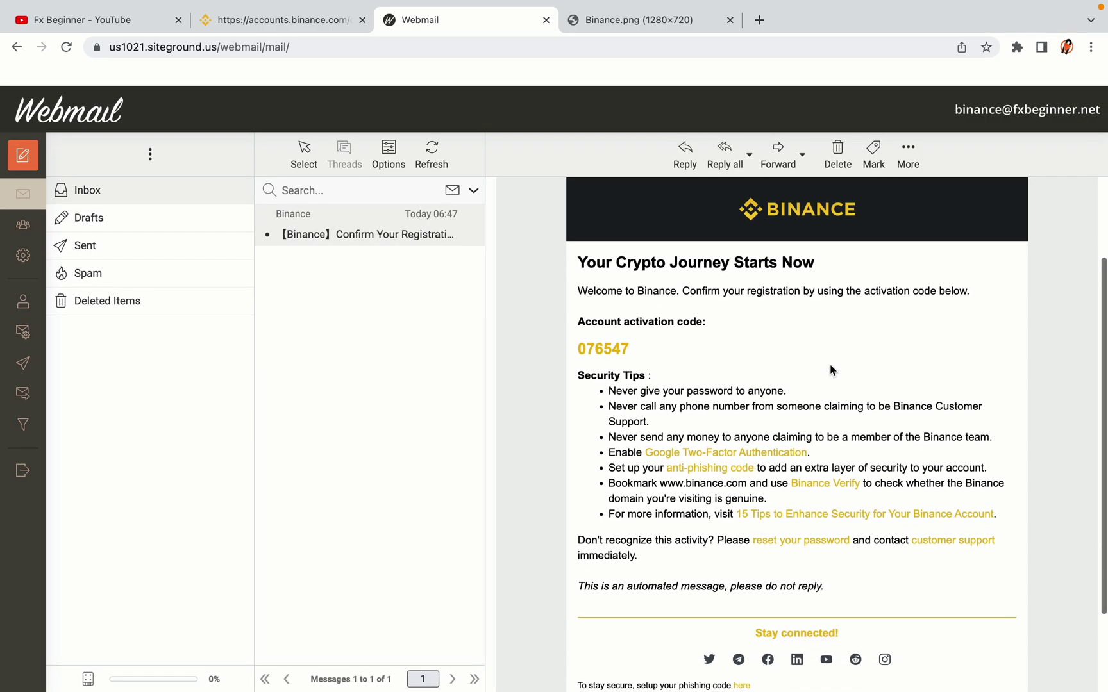
pyautogui.scroll(1, 830, 370)
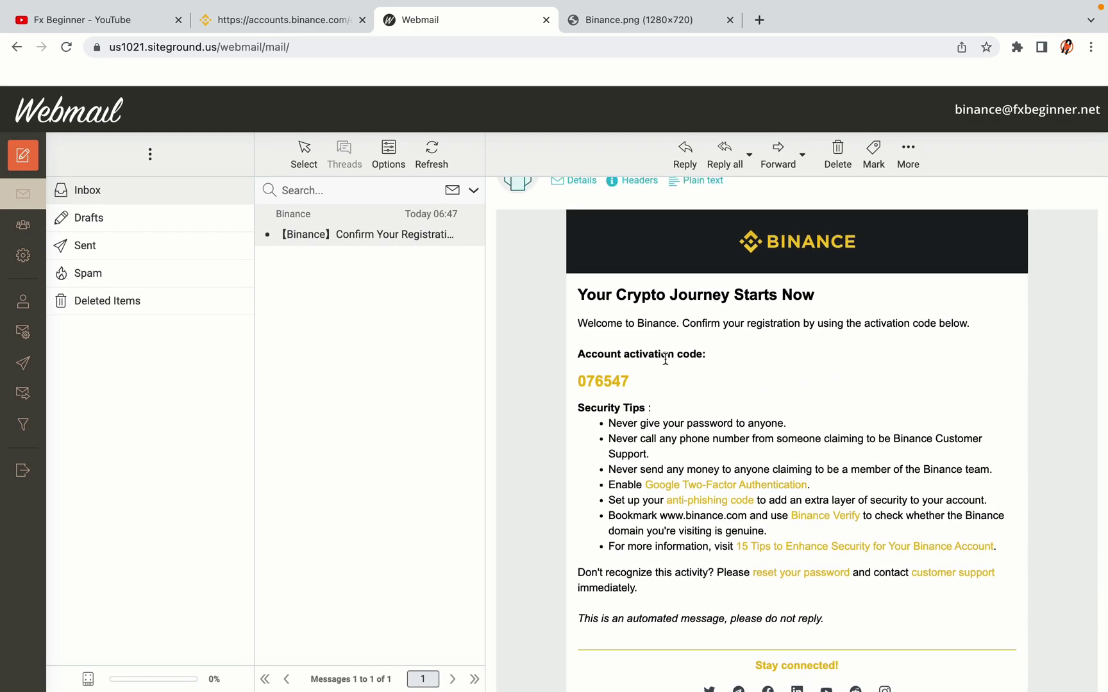
pyautogui.moveTo(578, 381); pyautogui.dragTo(629, 379)
pyautogui.click(631, 380)
pyautogui.moveTo(578, 380); pyautogui.dragTo(628, 381)
pyautogui.rightClick(610, 377)
pyautogui.click(633, 414)
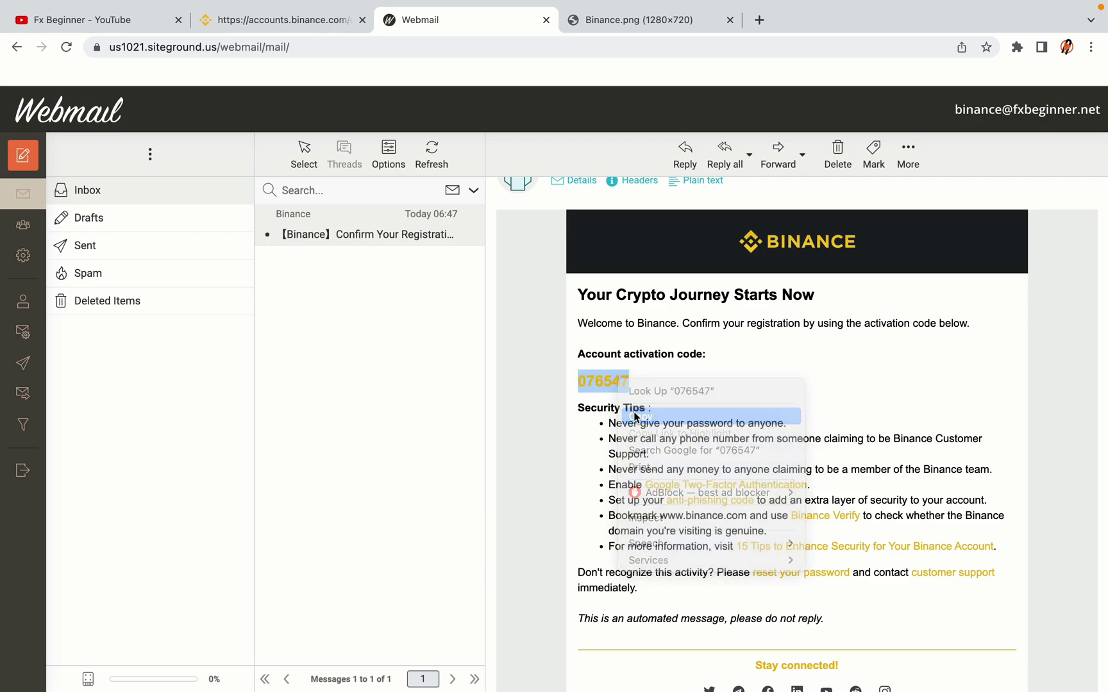
pyautogui.click(288, 20)
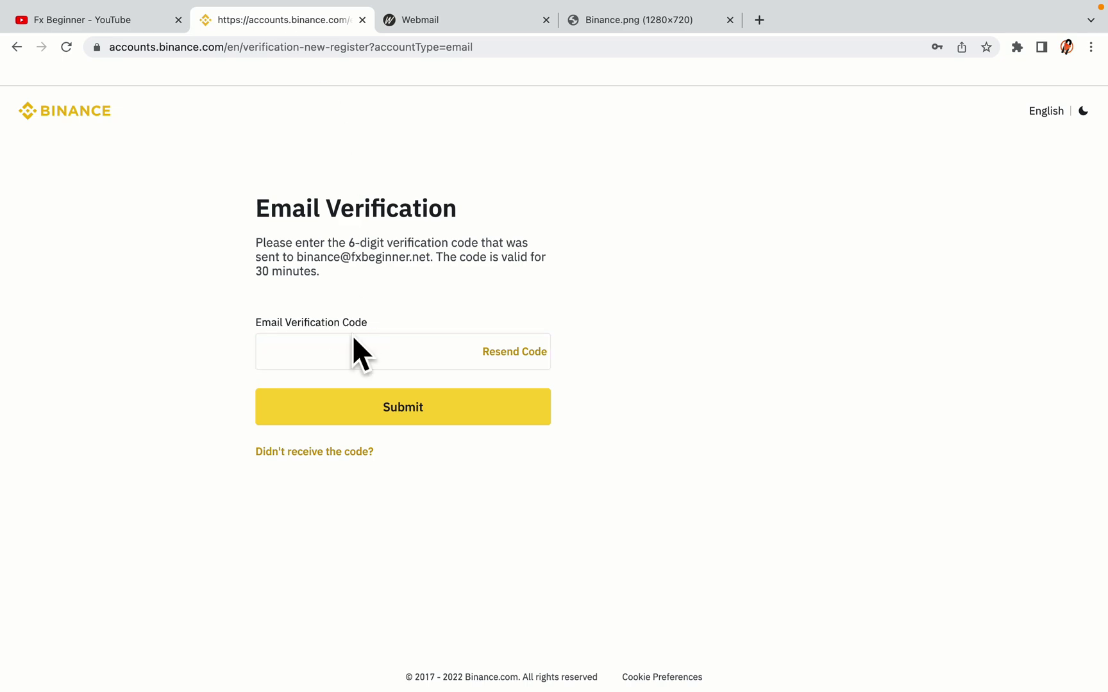
# Paste the copied code into the Email Verification Code field and submit it.
pyautogui.click(336, 348)
pyautogui.hotkey('ctrl', 'v')
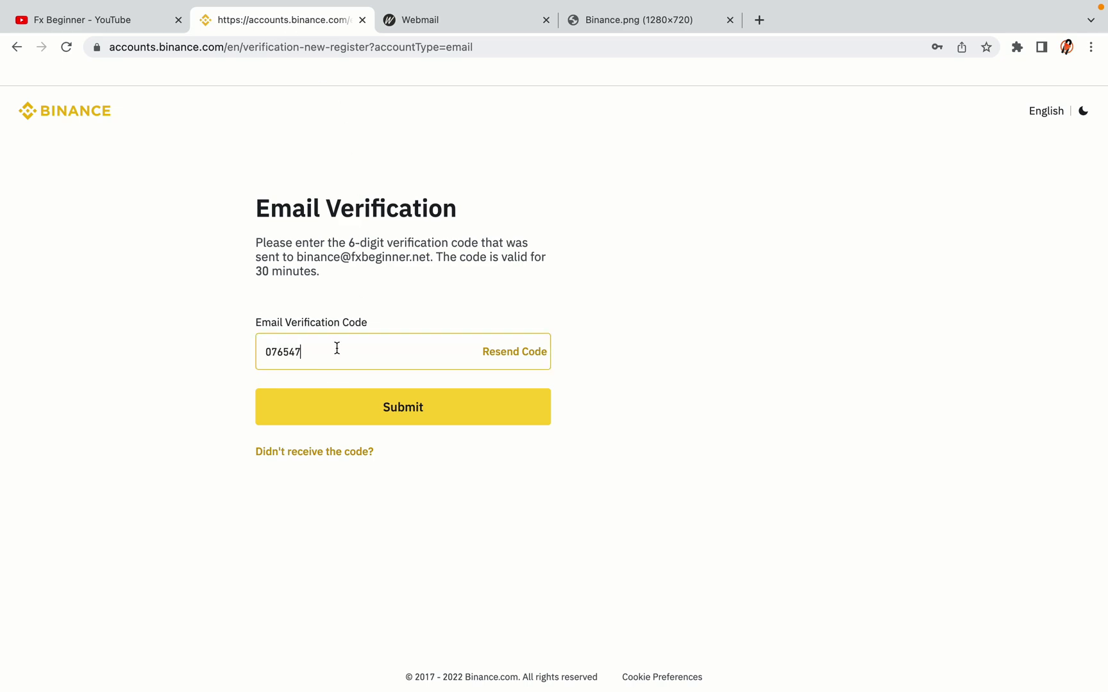
pyautogui.click(195, 330)
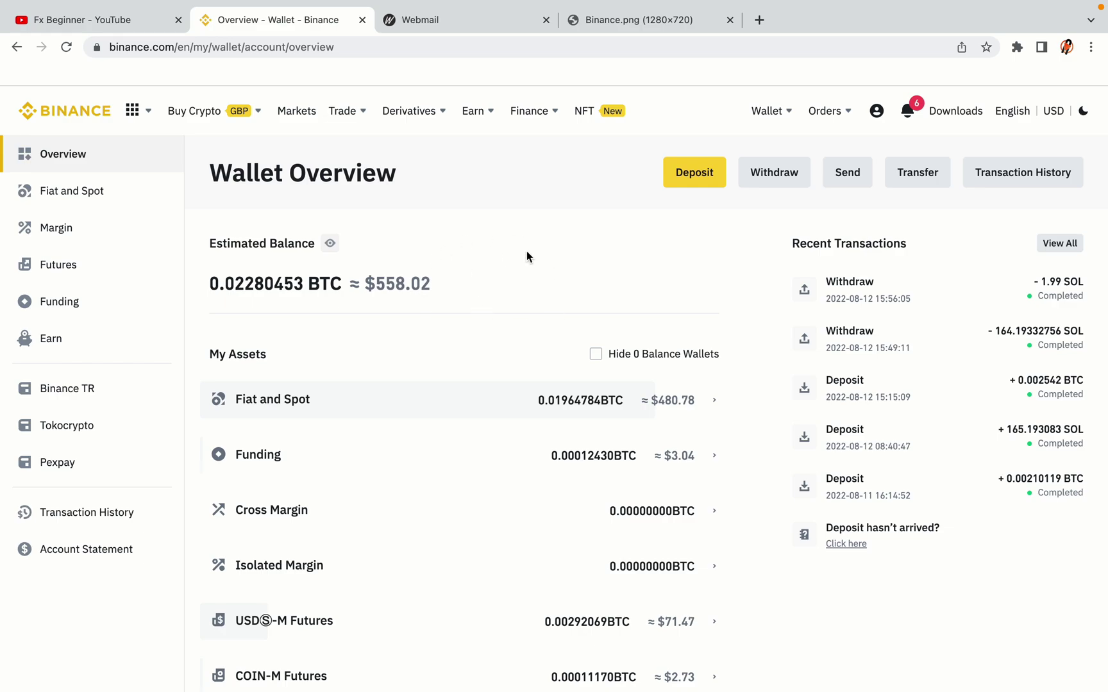
pyautogui.scroll(-6, 682, 302)
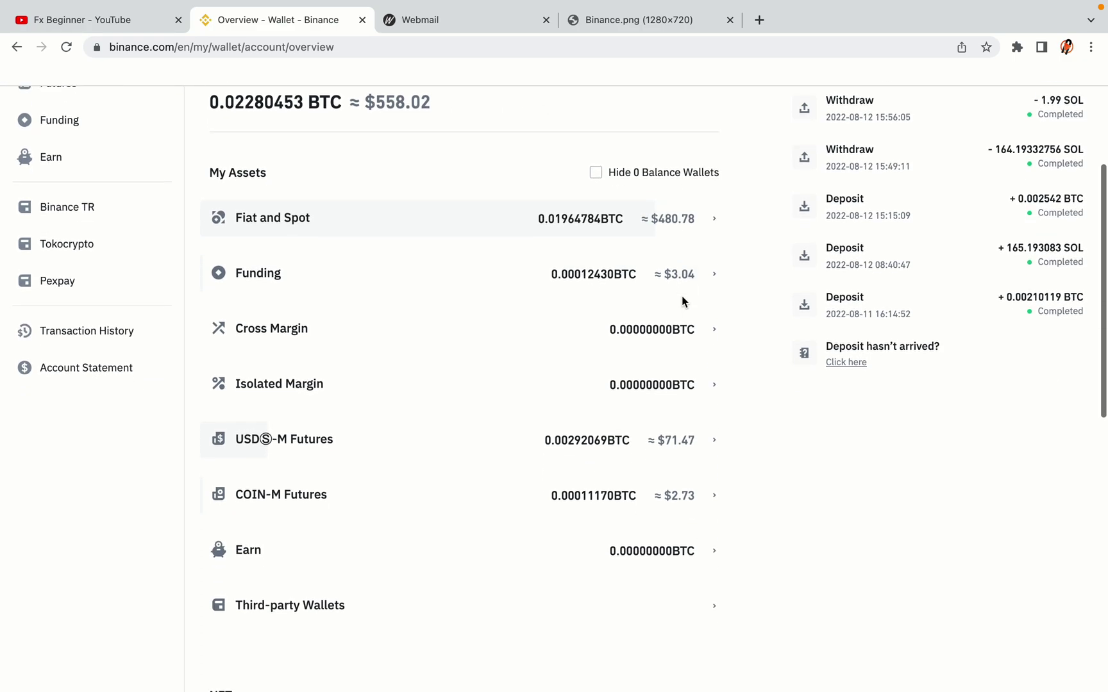
pyautogui.scroll(6, 684, 301)
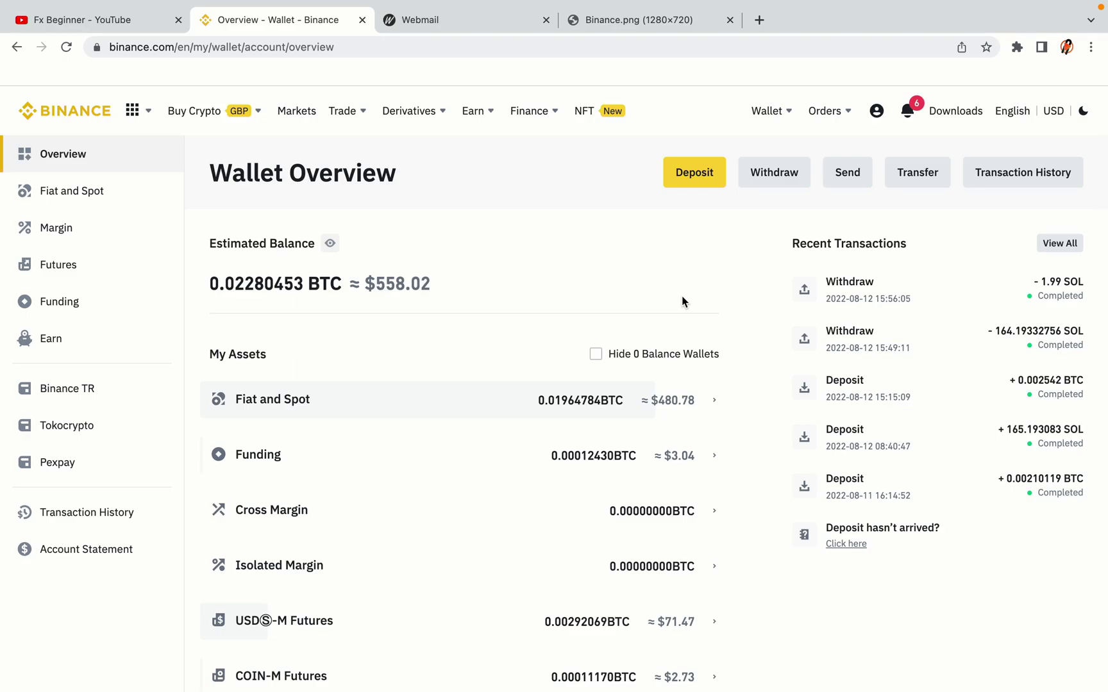
pyautogui.moveTo(214, 112)
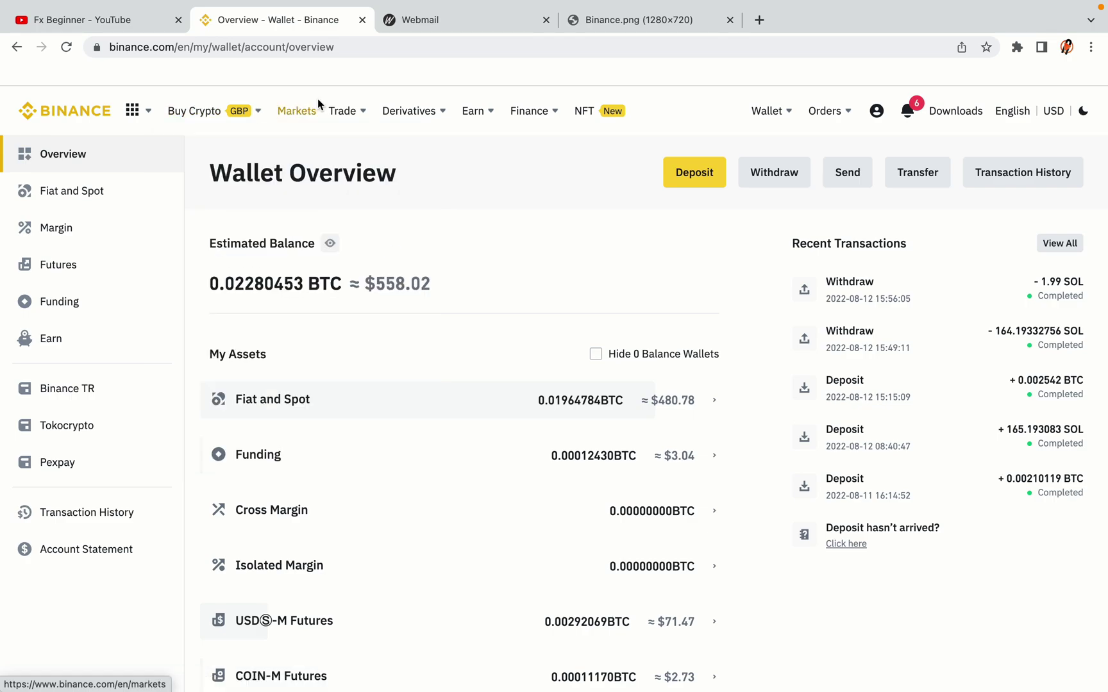
pyautogui.moveTo(342, 112)
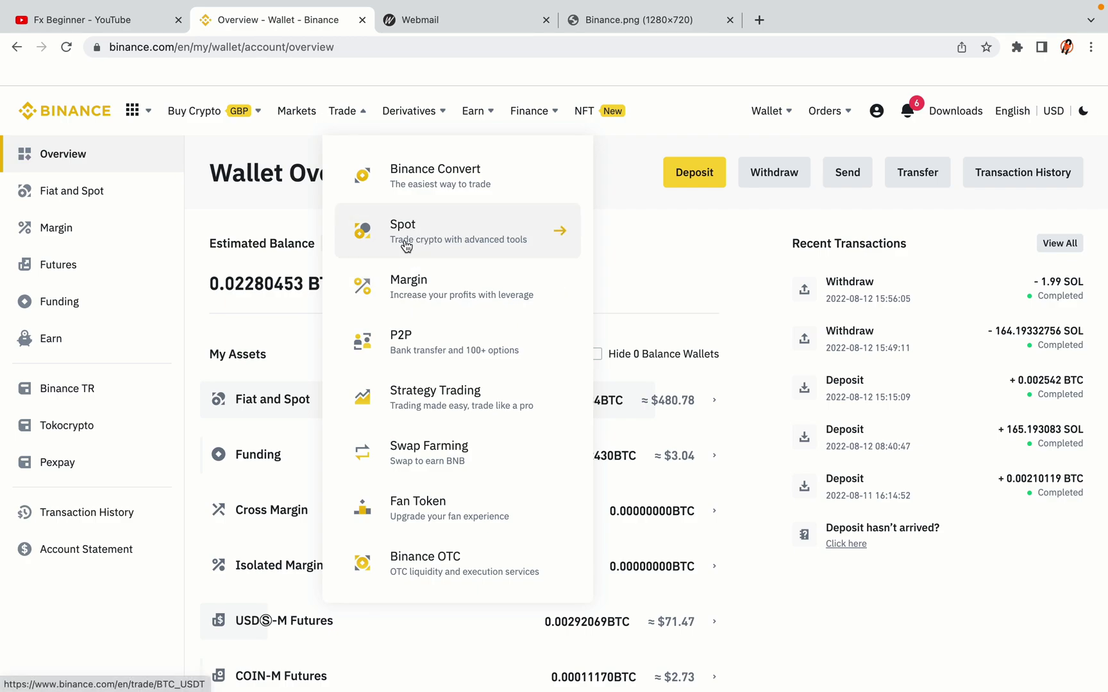
pyautogui.click(74, 105)
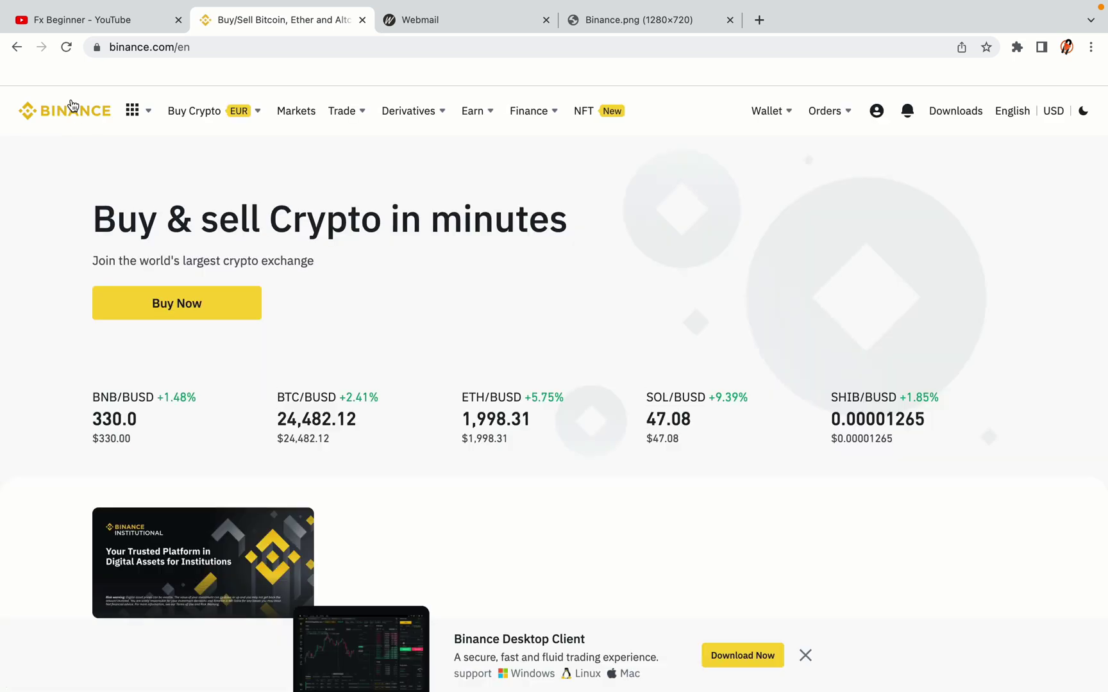